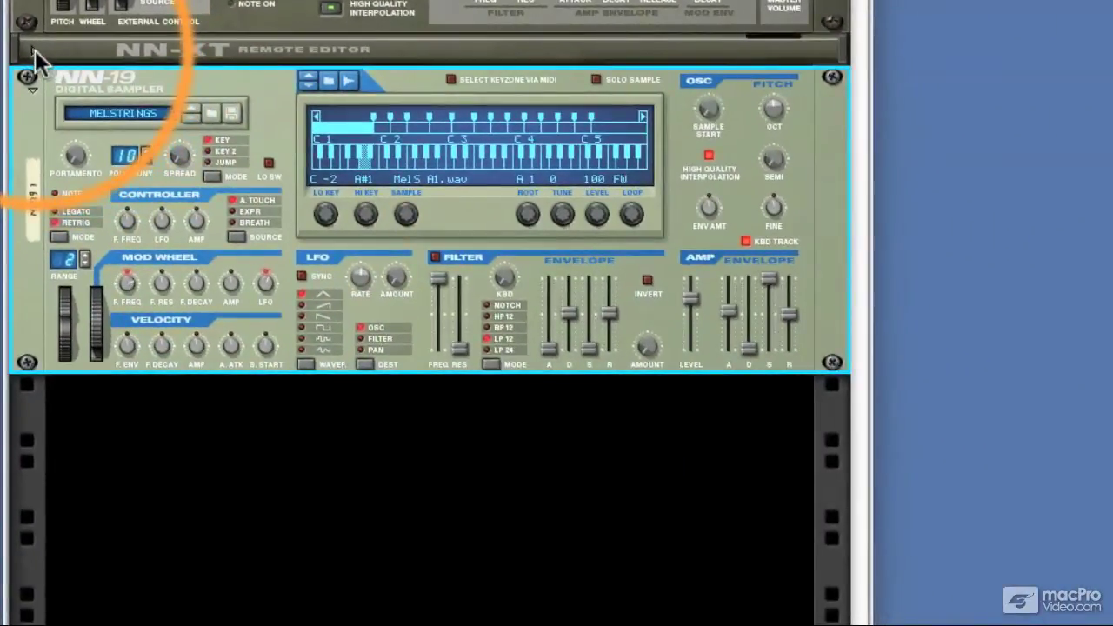
Unfold the GrandPiano NN-XT Remote Editor and inspect piano zones from low to high keys
click(34, 51)
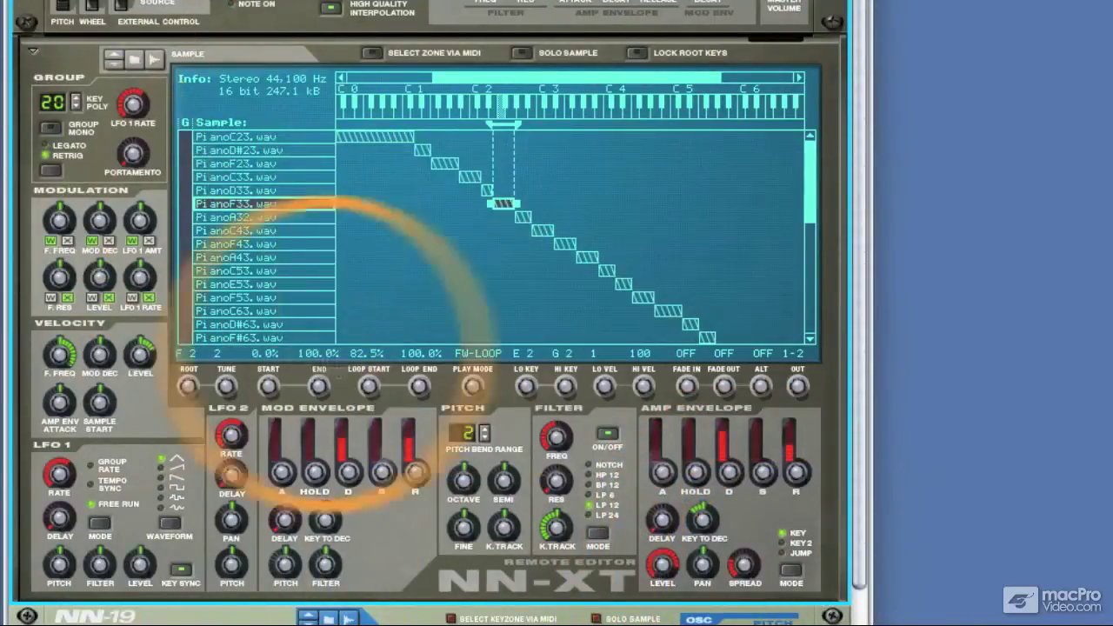
click(449, 163)
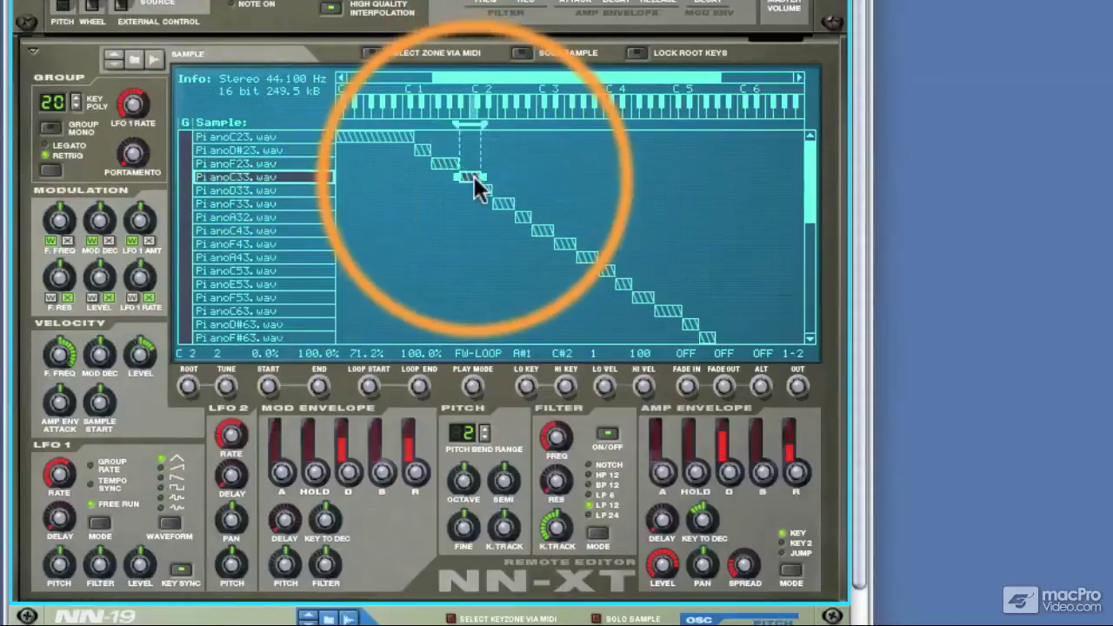
click(527, 223)
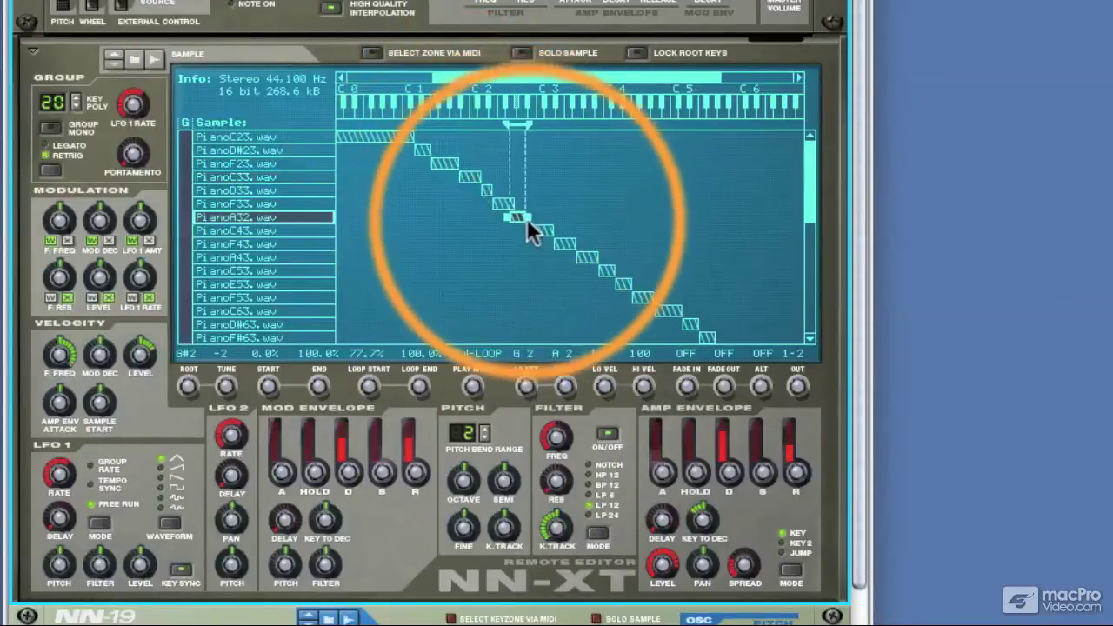
click(545, 229)
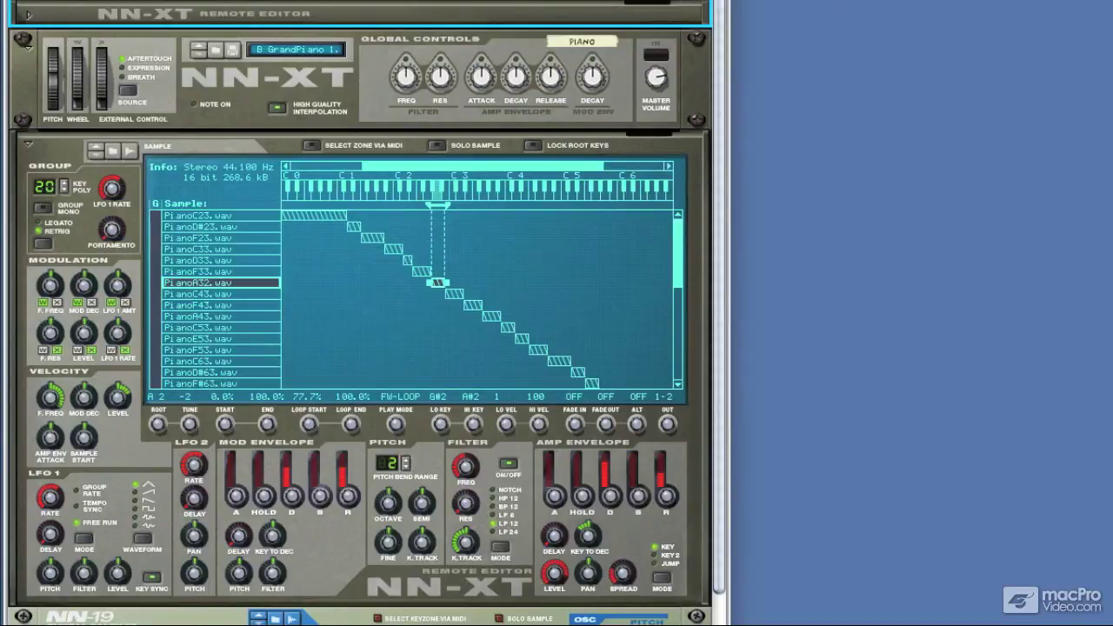
Scroll the rack up to reveal the Digieffects B NN-XT with its sound-effect sample zones
scroll(366, 313, up, 10)
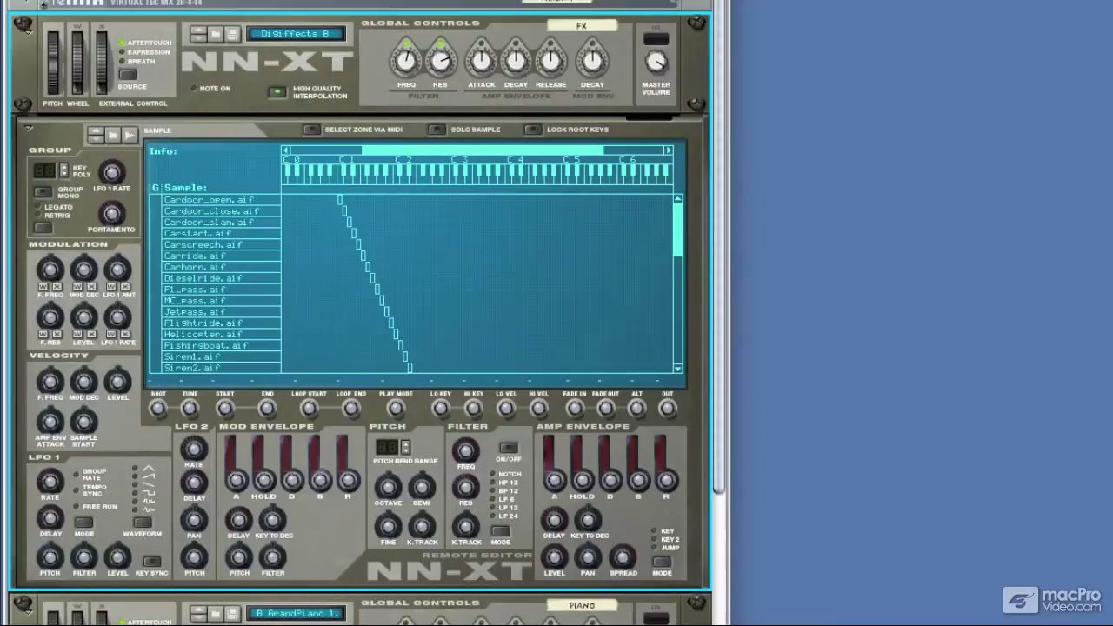